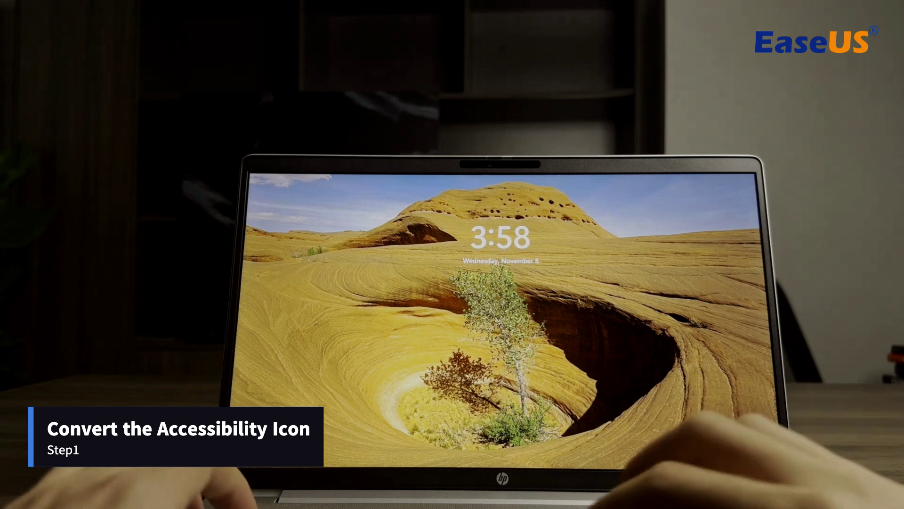
Dismiss the Windows 11 lock screen with the space bar to show the sign-in page
{"action": "key", "text": "space"}
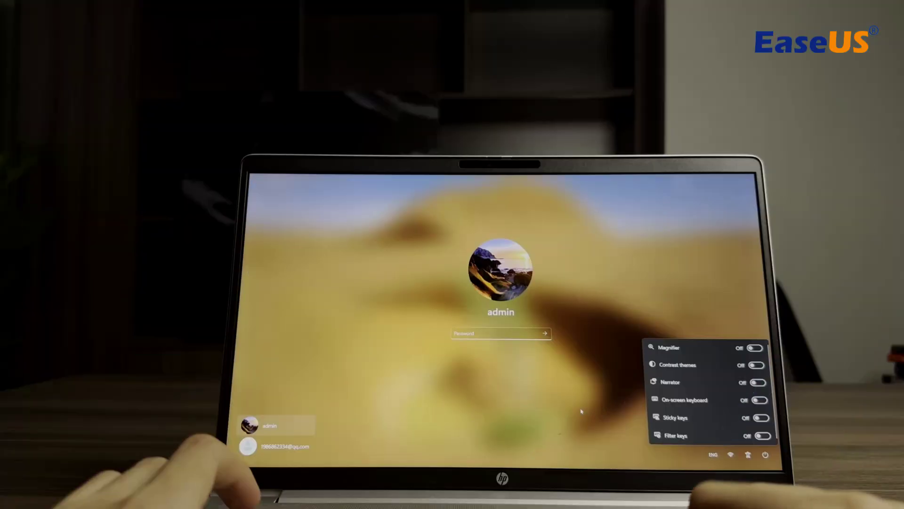
Shift-restart Windows into the Recovery Environment and go to Troubleshoot > Advanced options
{"action": "left_click", "coordinate": [765, 455]}
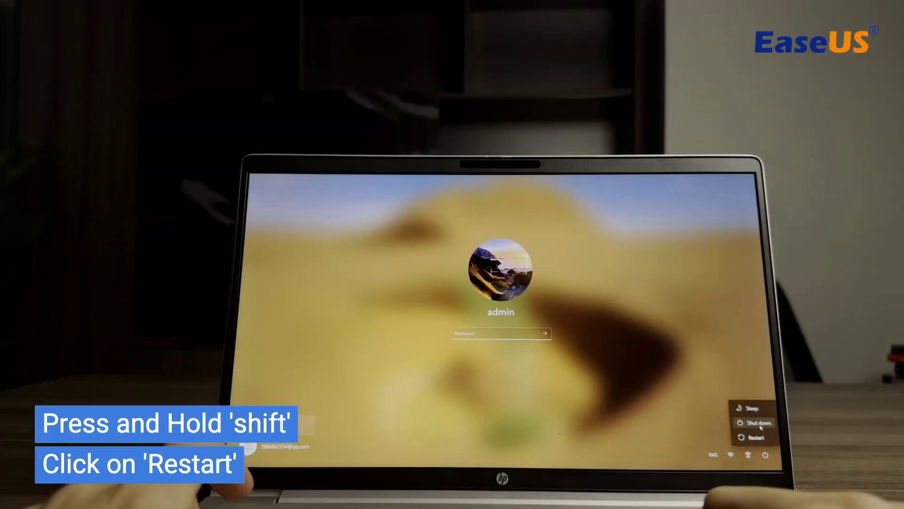
{"action": "left_click", "coordinate": [757, 438], "text": "shift"}
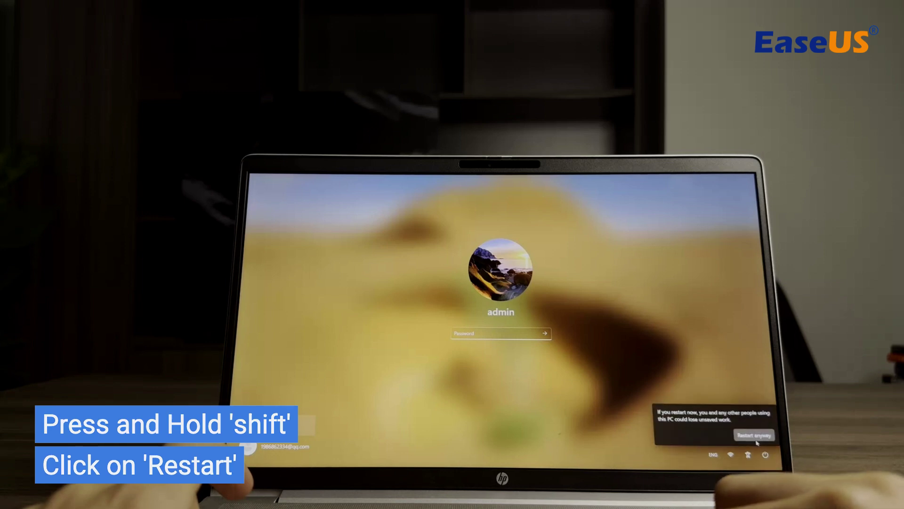
{"action": "left_click", "coordinate": [755, 435], "text": "shift"}
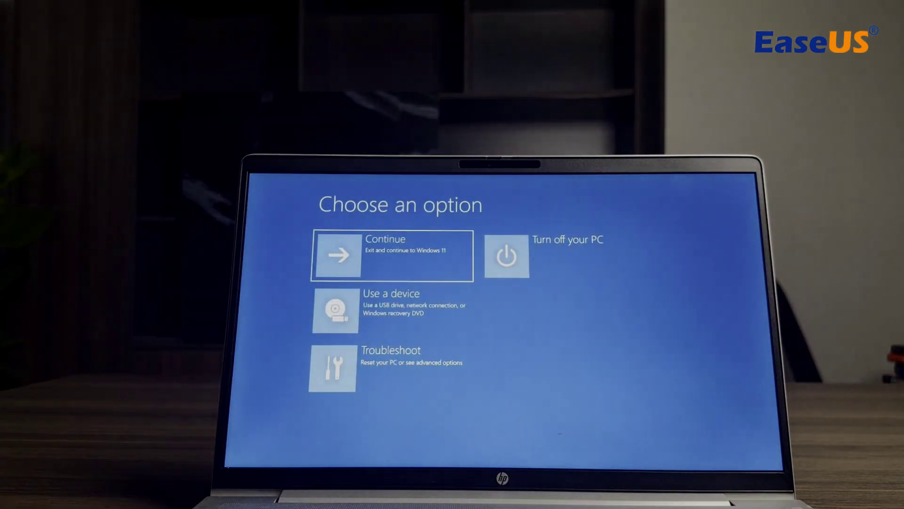
{"action": "left_click", "coordinate": [366, 367]}
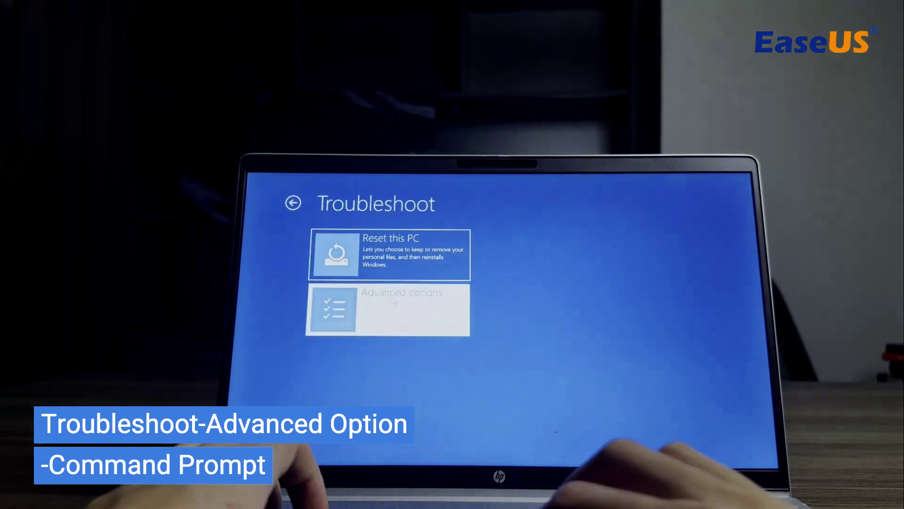
{"action": "left_click", "coordinate": [391, 304]}
In C:\Windows\System32, rename utilman.exe to utilman1.exe and cmd.exe to utilman.exe, then exit
{"action": "left_click", "coordinate": [386, 371]}
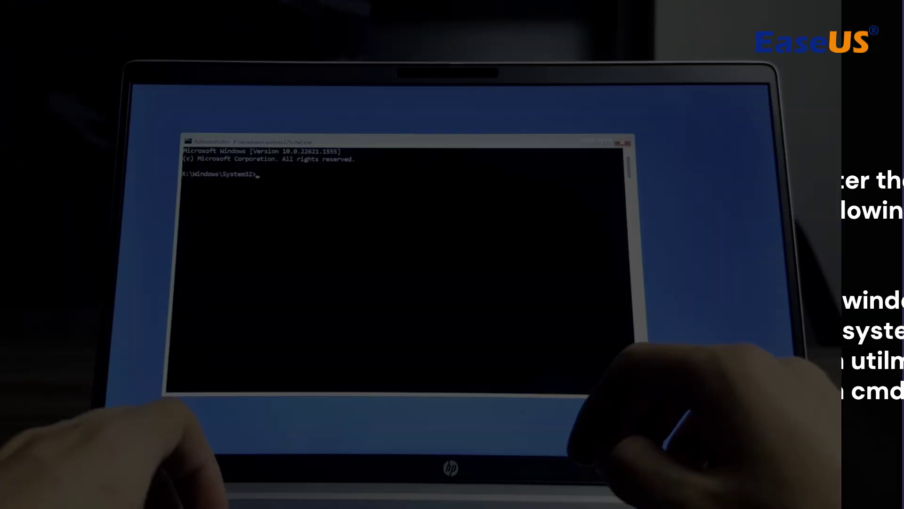
{"action": "type", "text": "c:"}
{"action": "key", "text": "Return"}
{"action": "type", "text": "cd windows"}
{"action": "key", "text": "Return"}
{"action": "type", "text": "cd syst"}
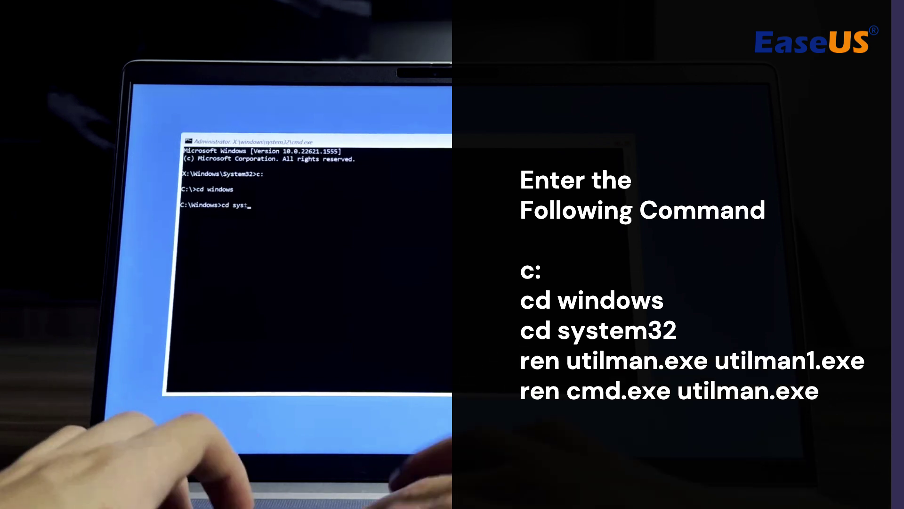
{"action": "type", "text": "em32"}
{"action": "key", "text": "Return"}
{"action": "type", "text": "ren util"}
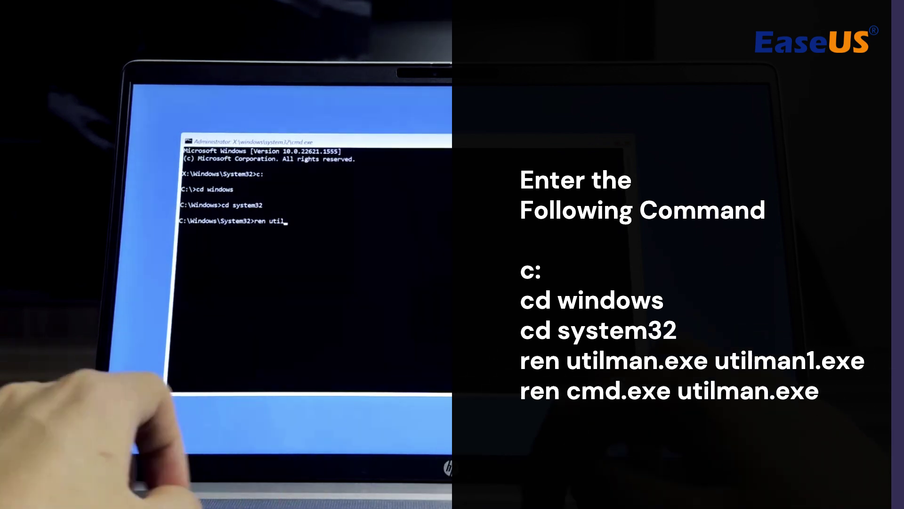
{"action": "type", "text": "man.exe utilman1.exe"}
{"action": "key", "text": "Return"}
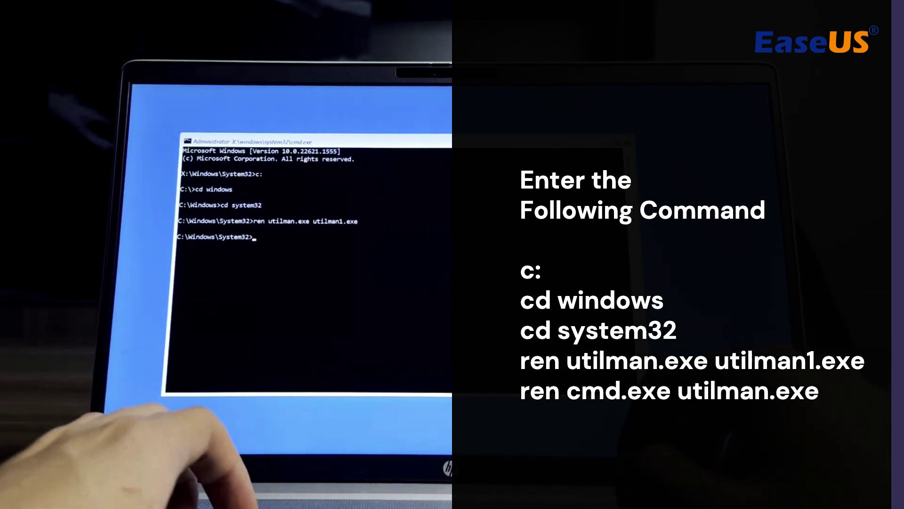
{"action": "type", "text": "ren cmd.exe"}
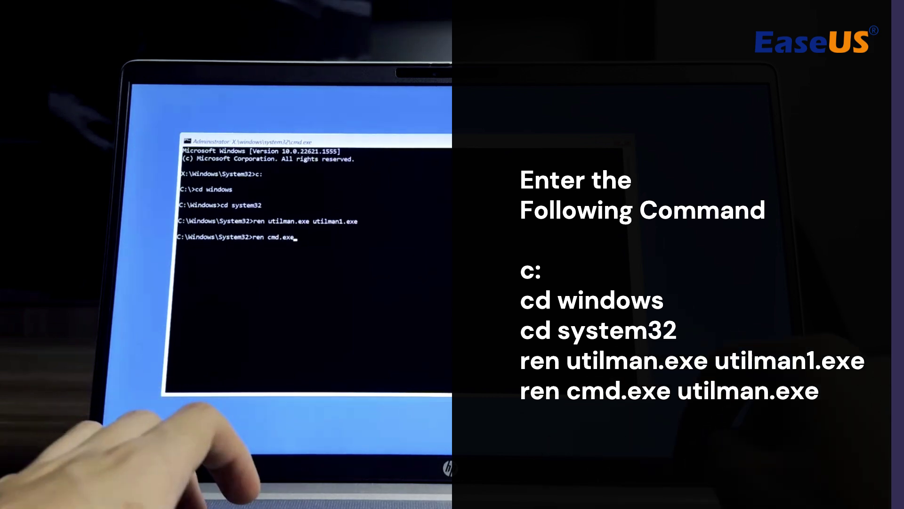
{"action": "type", "text": " utilman.exe"}
{"action": "key", "text": "Return"}
{"action": "type", "text": "e"}
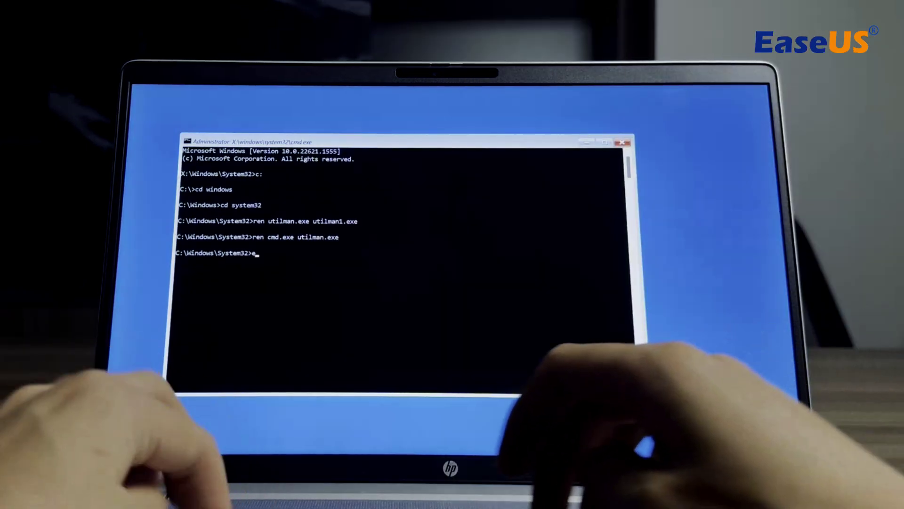
{"action": "type", "text": "xit"}
{"action": "key", "text": "Return"}
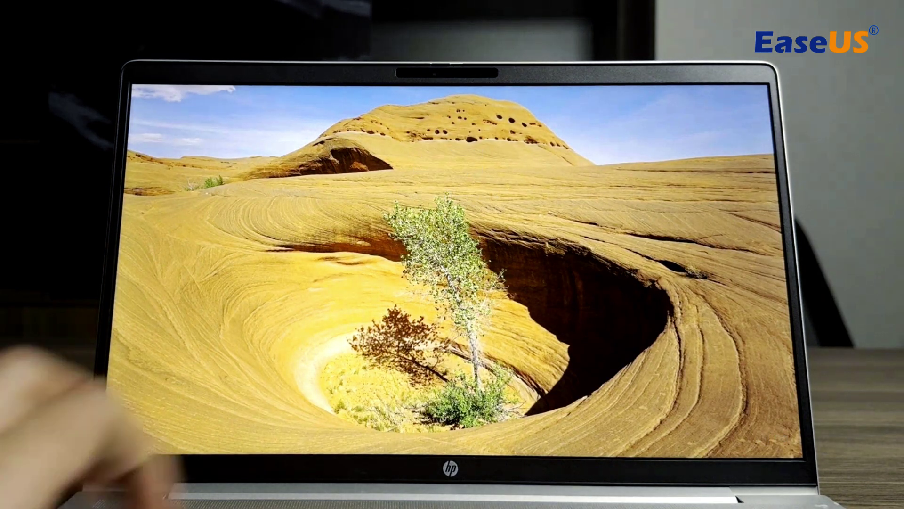
Dismiss the lock screen and launch Accessibility, which now opens a Command Prompt
{"action": "key", "text": "space"}
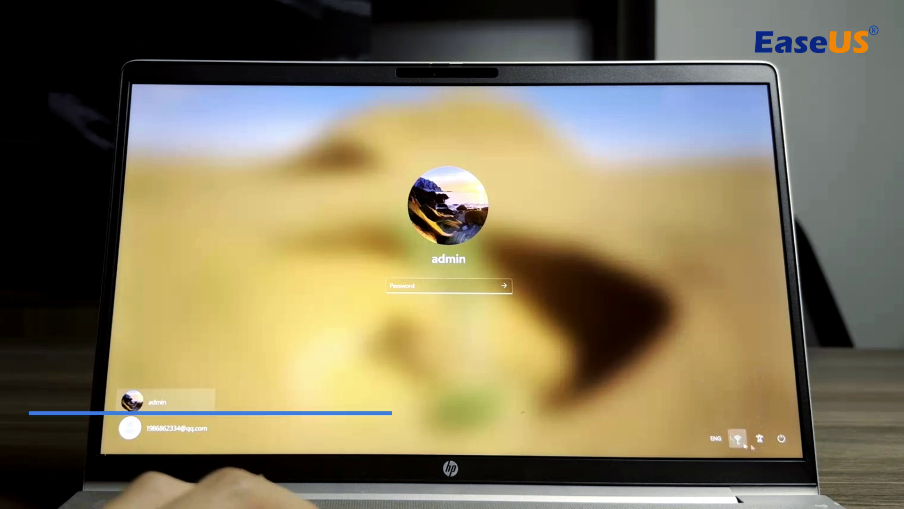
{"action": "left_click", "coordinate": [760, 438]}
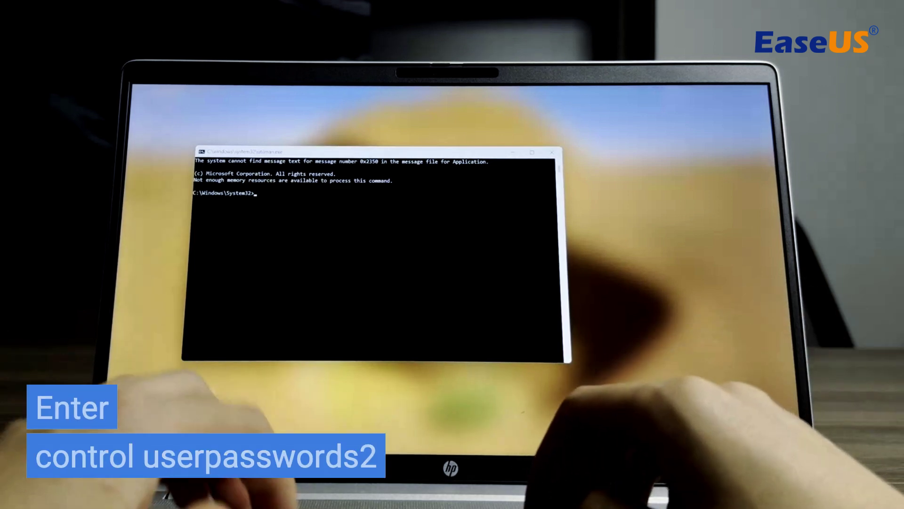
{"action": "type", "text": "control u"}
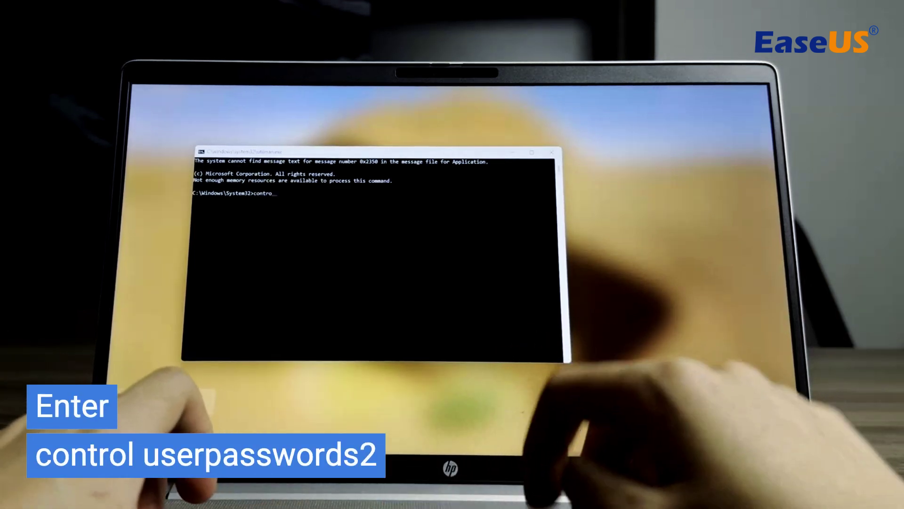
{"action": "type", "text": "ser"}
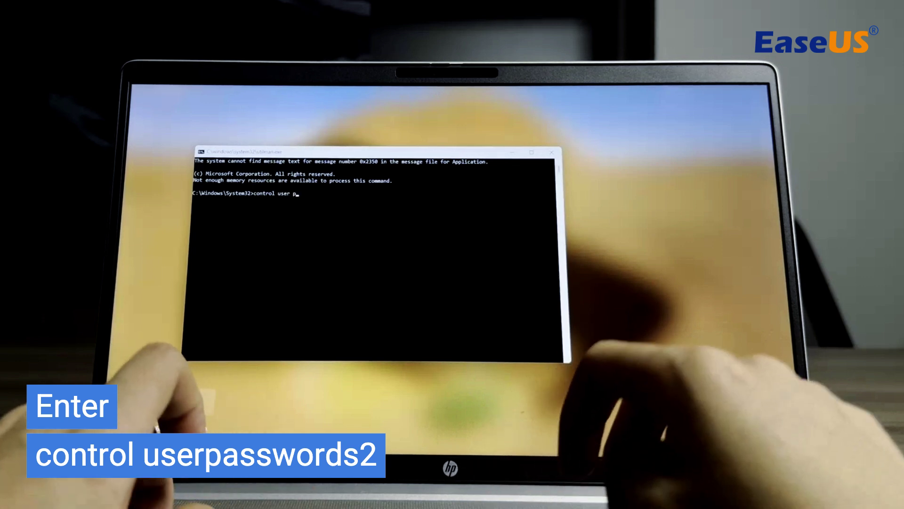
{"action": "type", "text": "pass"}
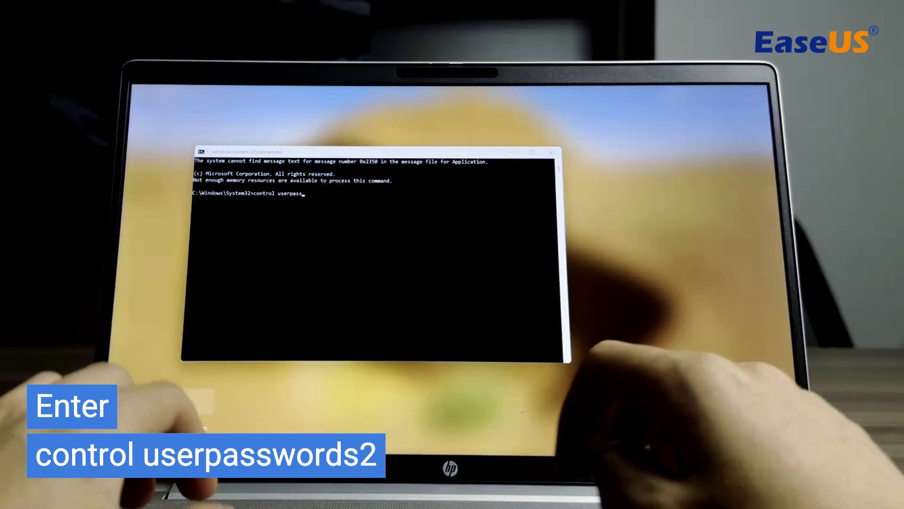
{"action": "type", "text": "words2"}
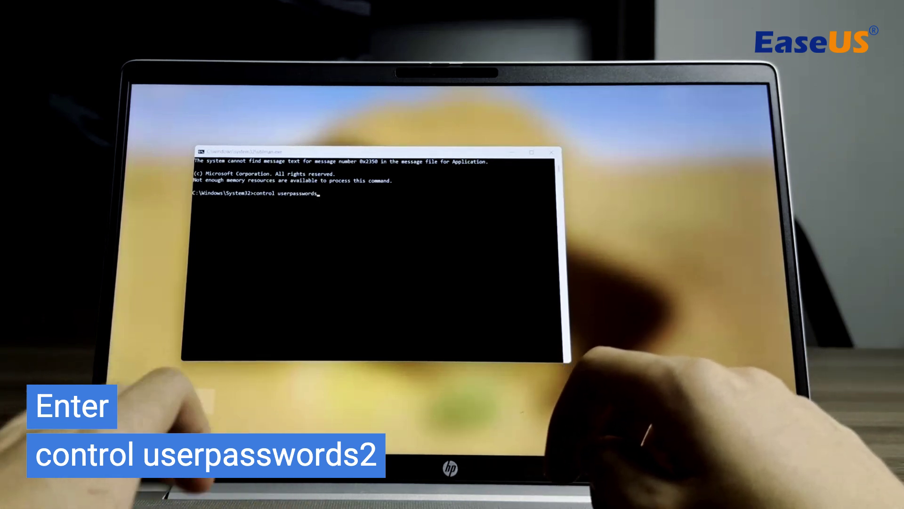
Run control userpasswords2 and reset the admin account's password to blank
{"action": "key", "text": "Return"}
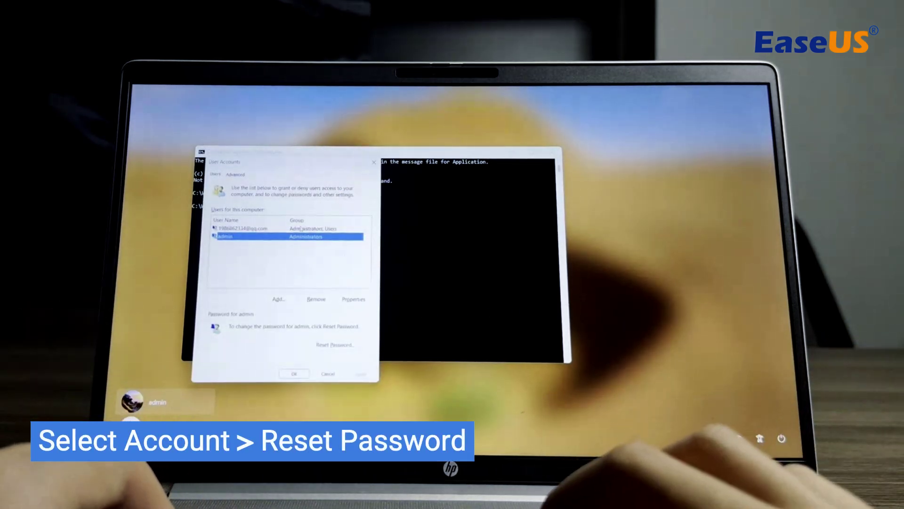
{"action": "left_click", "coordinate": [335, 345]}
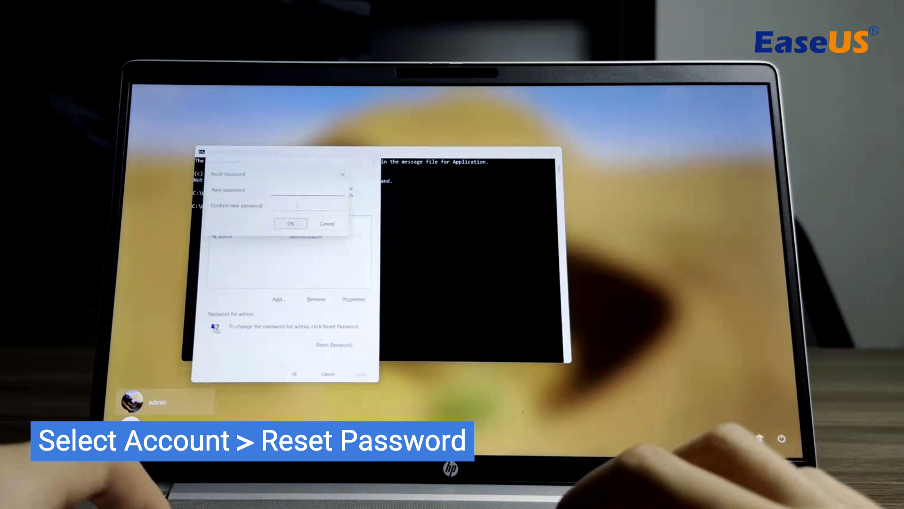
{"action": "left_click_drag", "start_coordinate": [283, 174], "coordinate": [441, 187]}
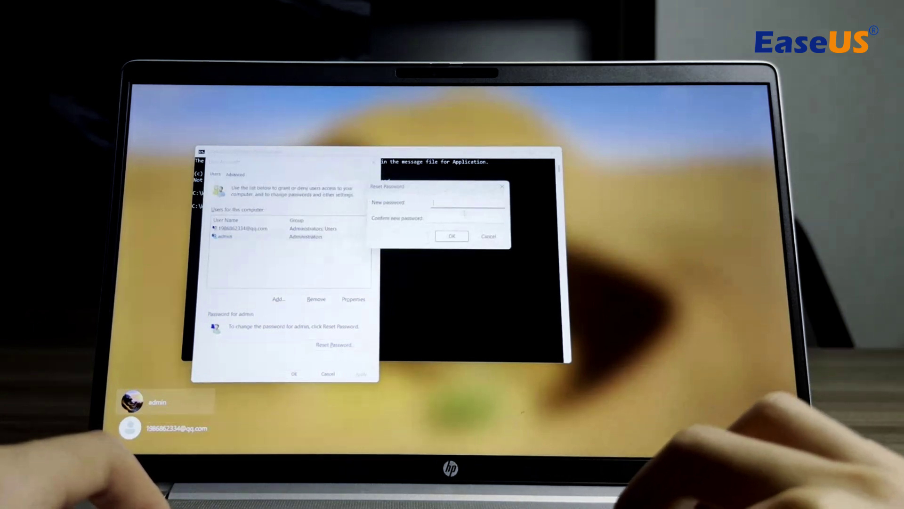
{"action": "left_click", "coordinate": [452, 236]}
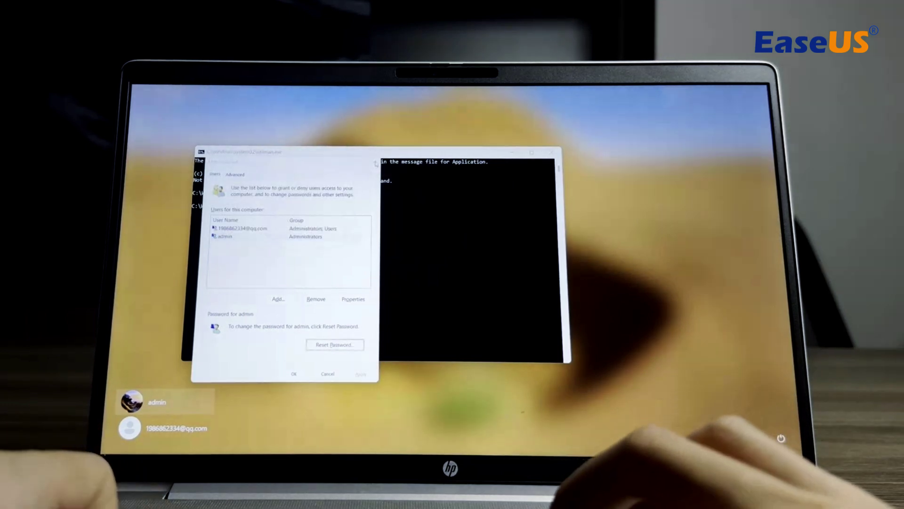
Close User Accounts and Command Prompt, then sign in as admin with an empty password
{"action": "key", "text": "Return"}
{"action": "left_click", "coordinate": [556, 153]}
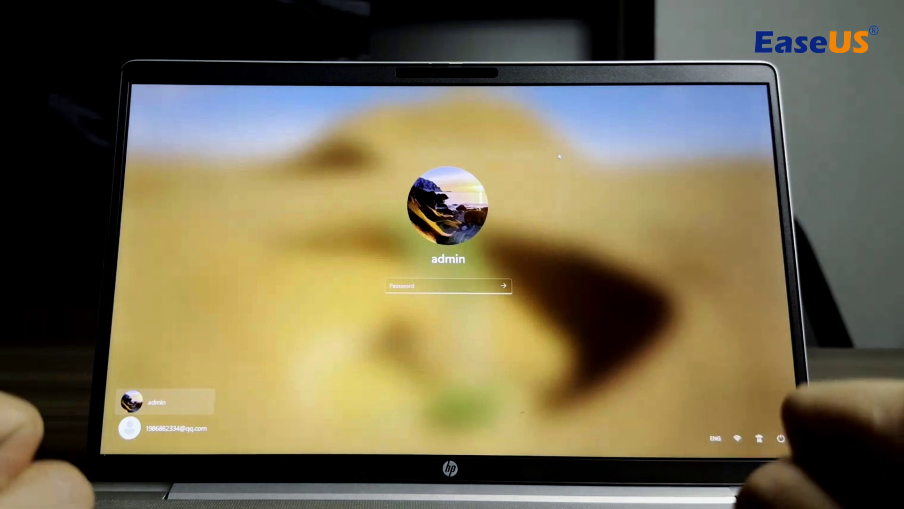
{"action": "left_click", "coordinate": [439, 285]}
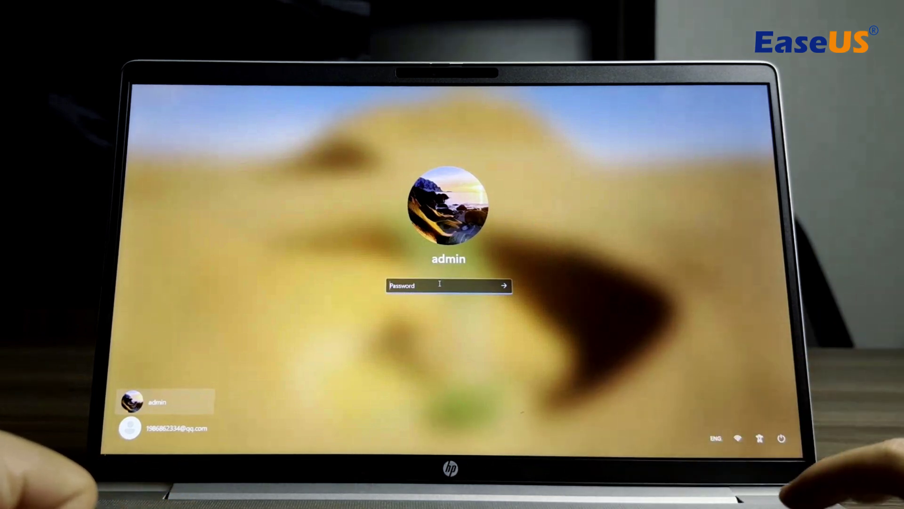
{"action": "key", "text": "Return"}
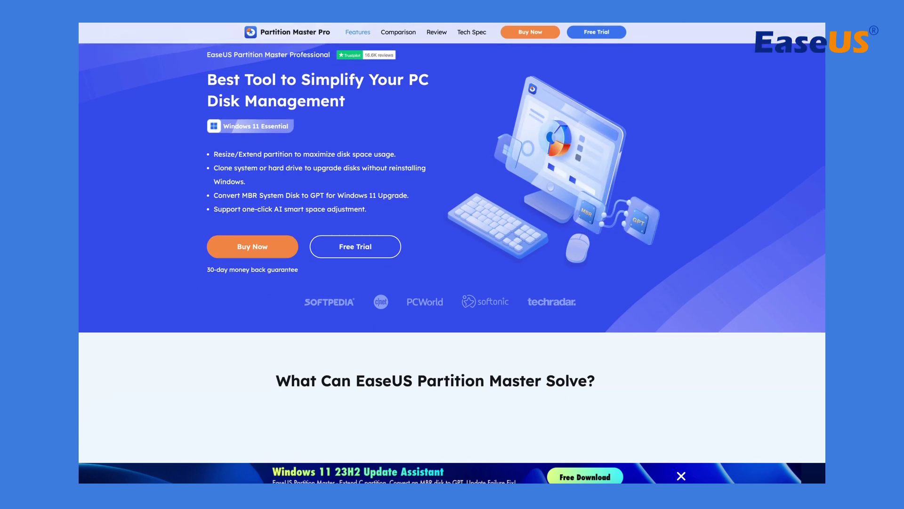
{"action": "scroll", "coordinate": [453, 254], "scroll_direction": "down", "scroll_amount": 5}
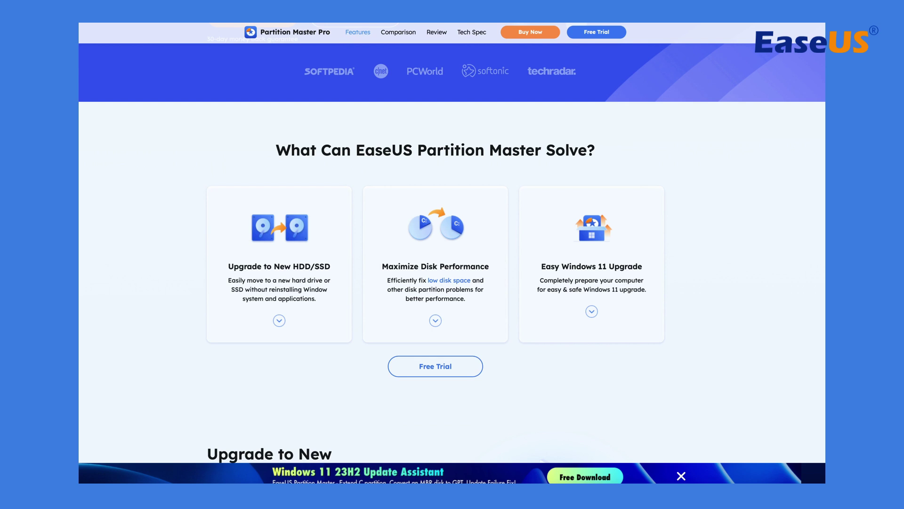
{"action": "scroll", "coordinate": [453, 254], "scroll_direction": "down", "scroll_amount": 5}
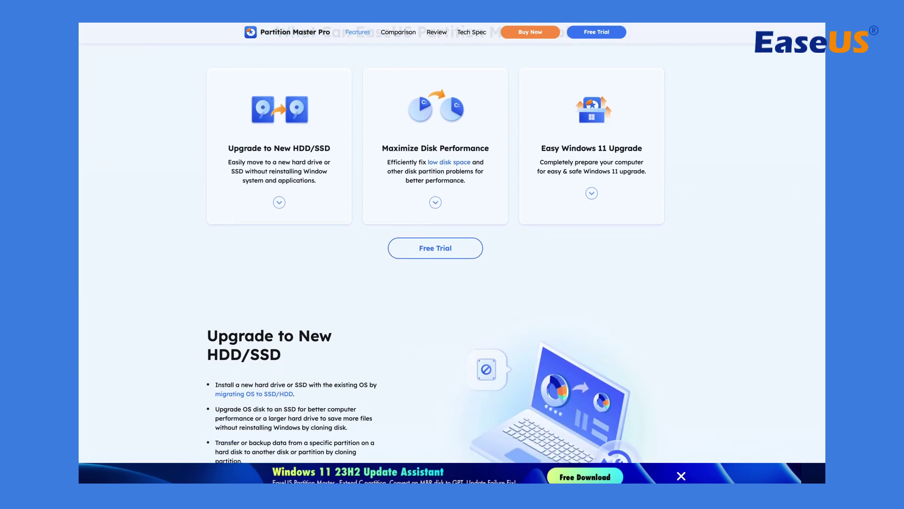
{"action": "scroll", "coordinate": [453, 255], "scroll_direction": "down", "scroll_amount": 3}
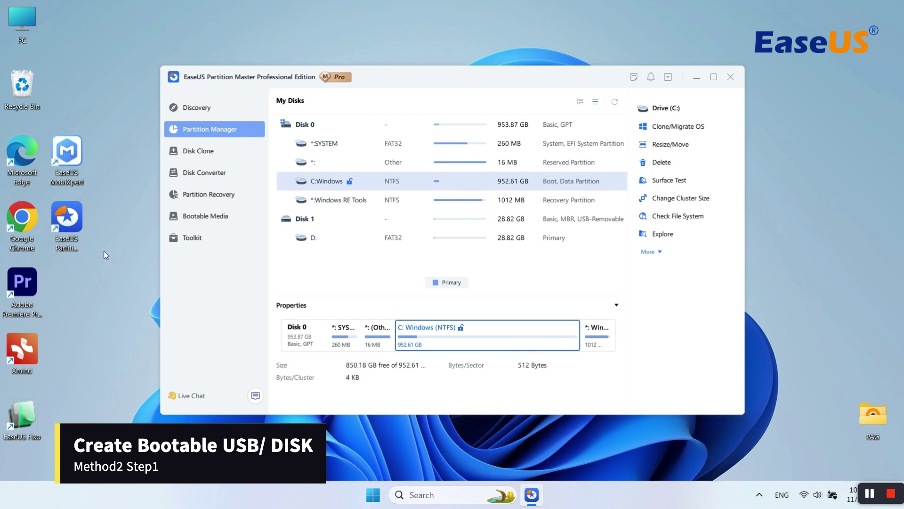
Build Toolkit > Password Reset bootable media on the Kingston USB drive, accepting data erasure
{"action": "left_click", "coordinate": [224, 231]}
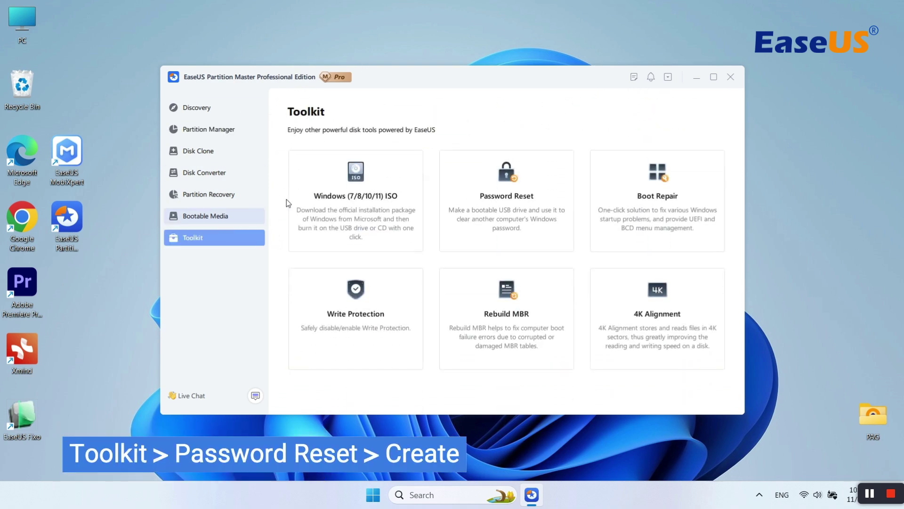
{"action": "left_click", "coordinate": [465, 180]}
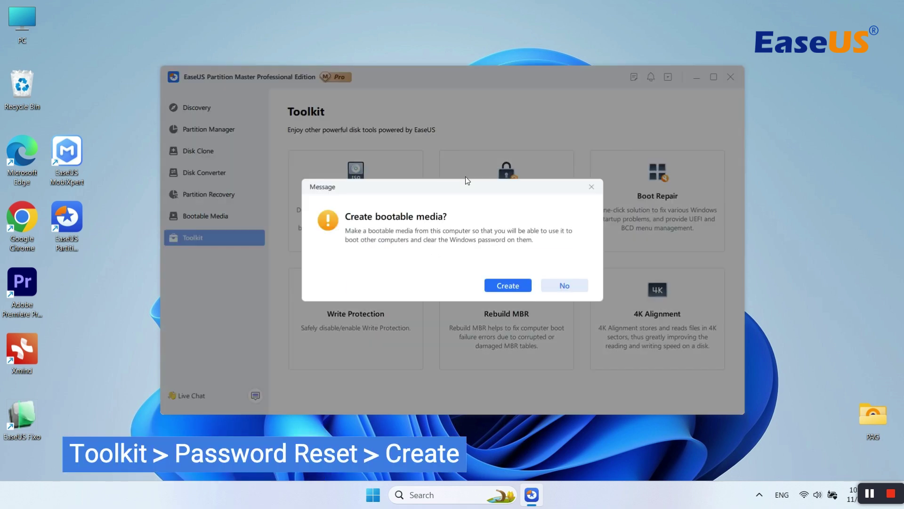
{"action": "left_click", "coordinate": [508, 285]}
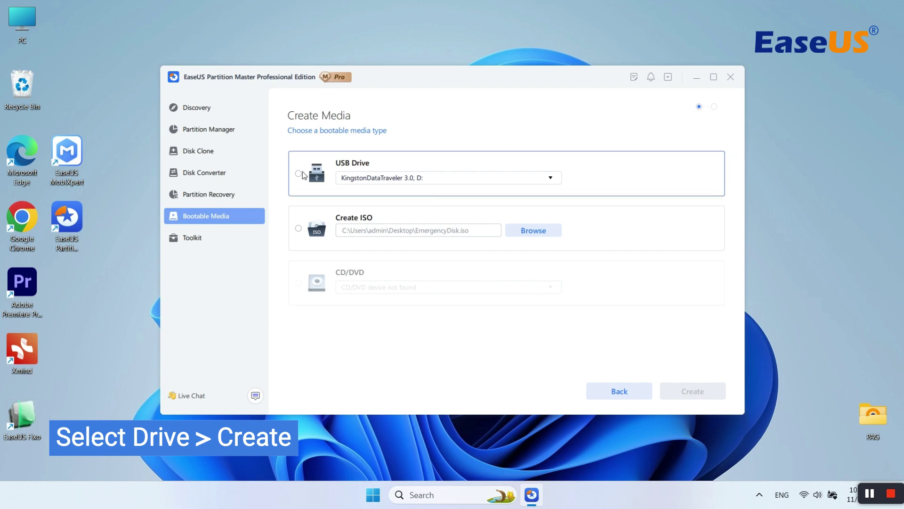
{"action": "left_click", "coordinate": [299, 174]}
{"action": "left_click", "coordinate": [693, 392]}
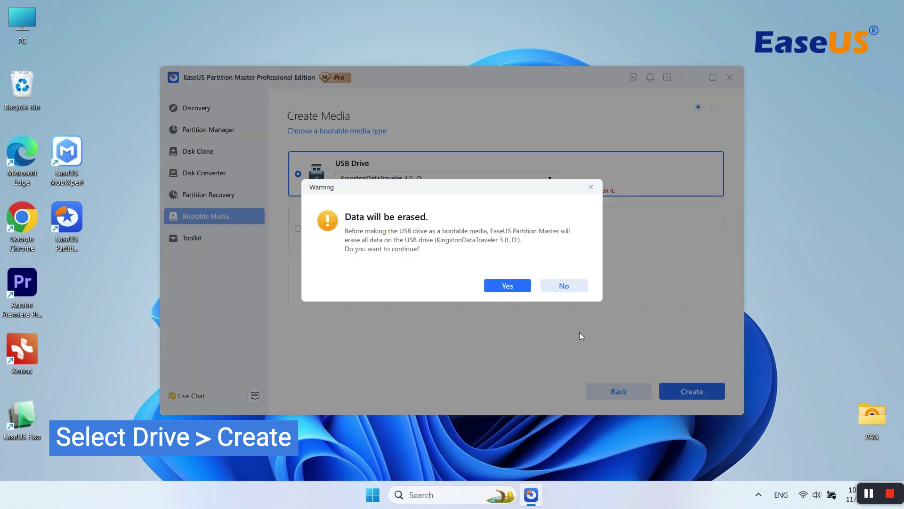
{"action": "left_click", "coordinate": [506, 286]}
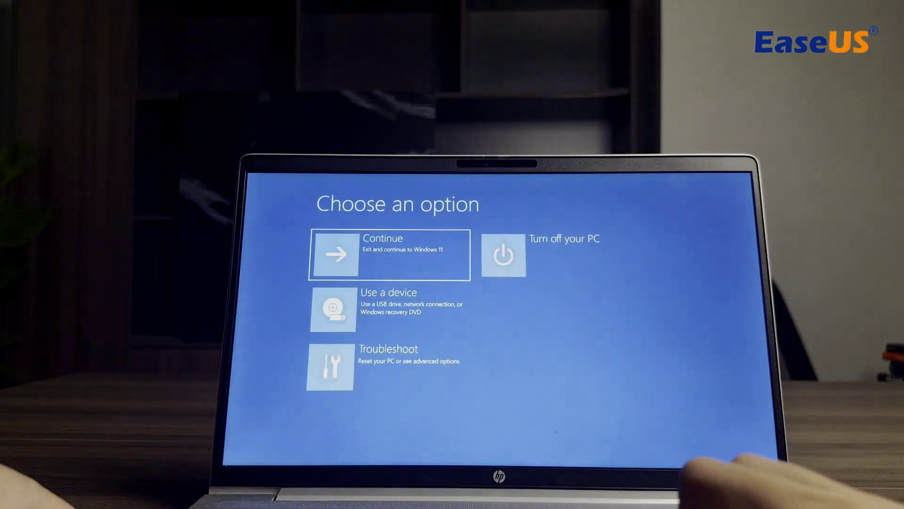
Restart via UEFI Firmware Settings and choose BIOS Setup (F10) in the HP Startup Menu
{"action": "left_click", "coordinate": [354, 357]}
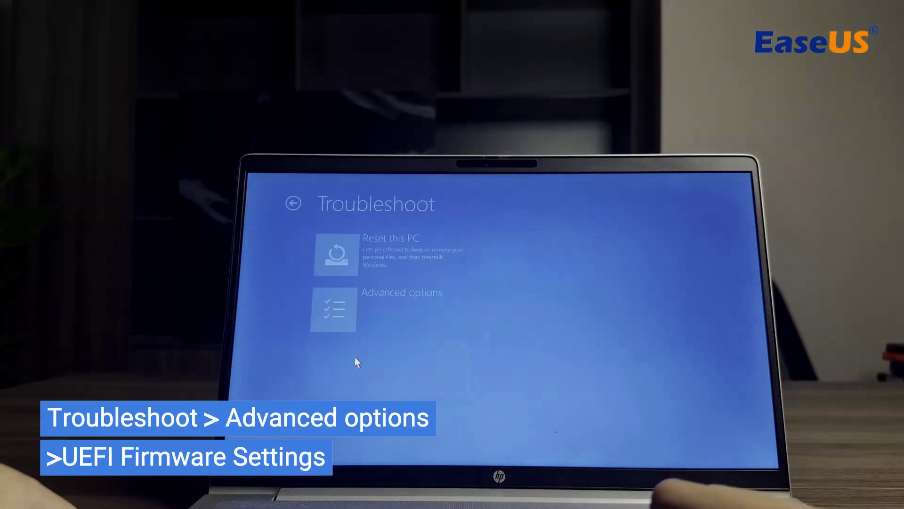
{"action": "left_click", "coordinate": [422, 322]}
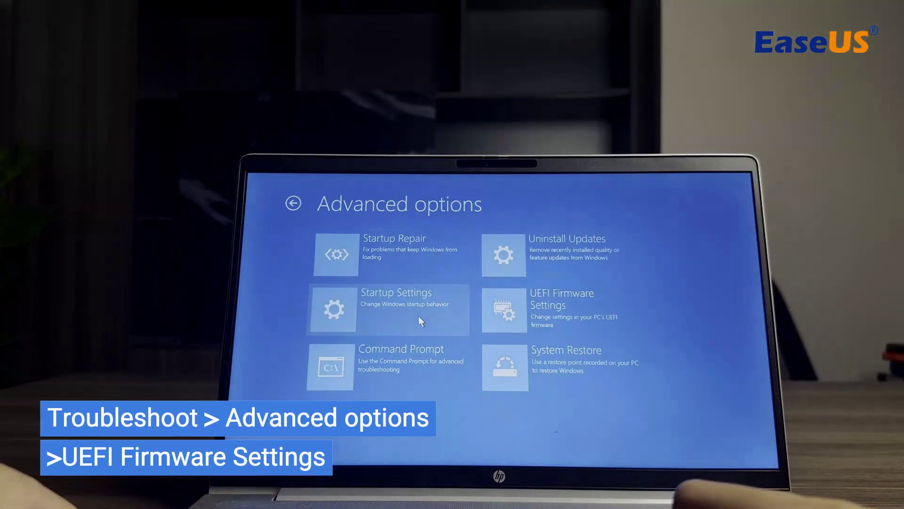
{"action": "left_click", "coordinate": [555, 298]}
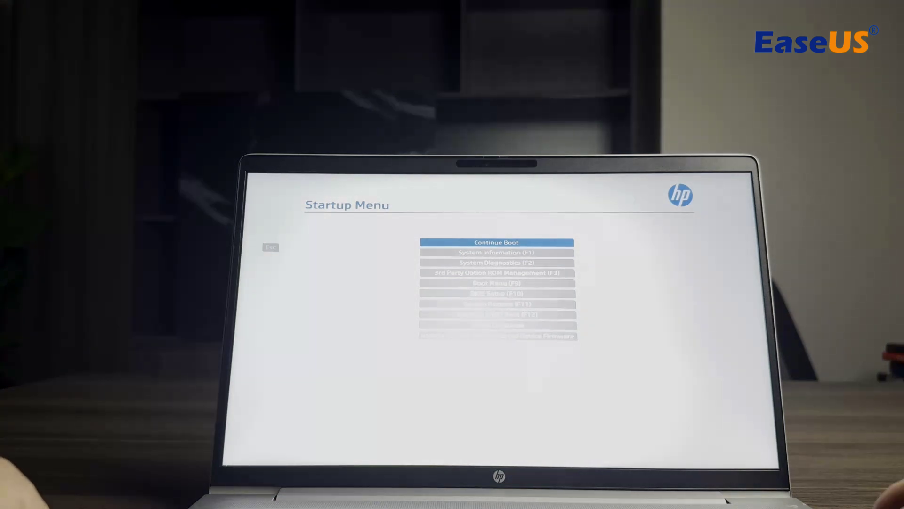
{"action": "key", "text": "Down"}
{"action": "key", "text": "Down"}
{"action": "key", "text": "Down"}
{"action": "key", "text": "Down"}
{"action": "key", "text": "Down"}
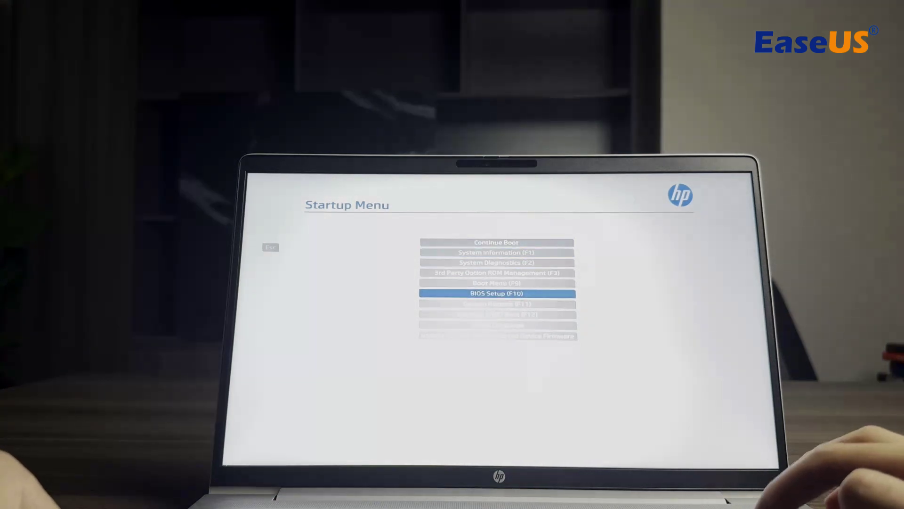
{"action": "key", "text": "Return"}
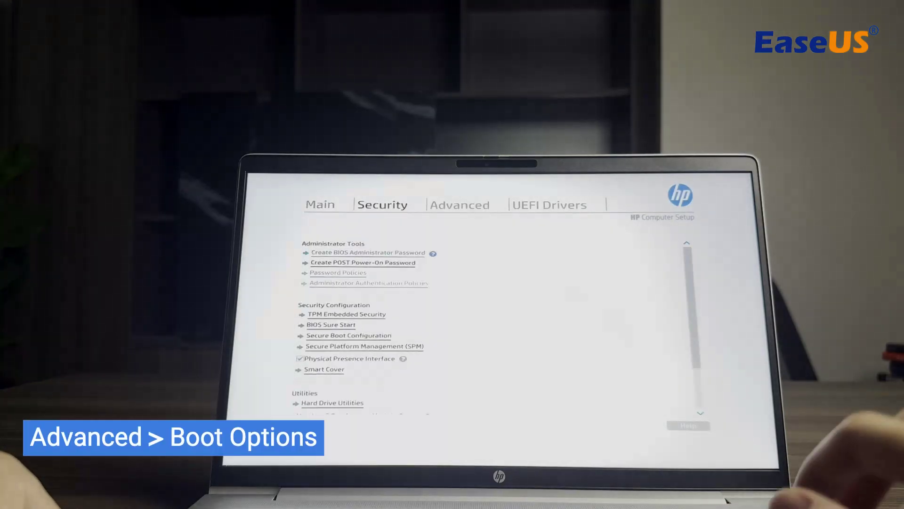
Move USB above Windows Boot Manager in Advanced > Boot Options UEFI Boot Order, then save and exit
{"action": "key", "text": "Right"}
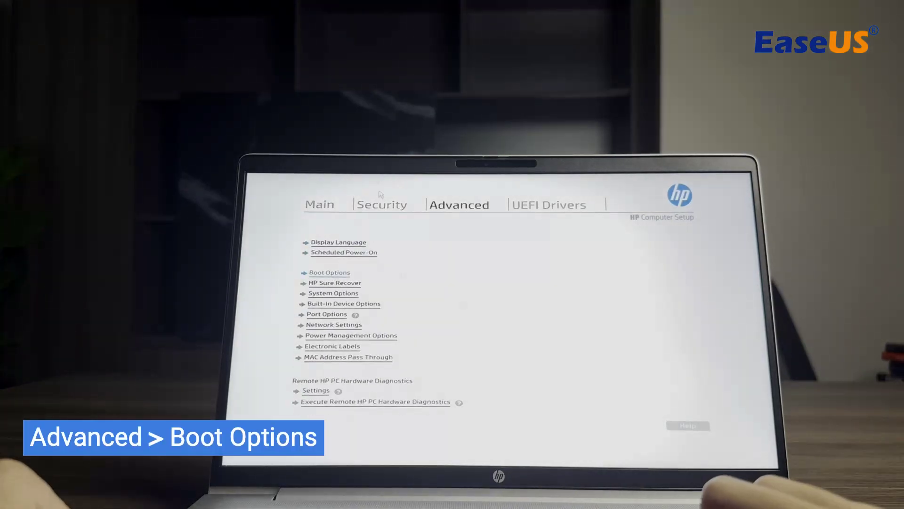
{"action": "left_click", "coordinate": [331, 273]}
{"action": "scroll", "coordinate": [494, 318], "scroll_direction": "down", "scroll_amount": 5}
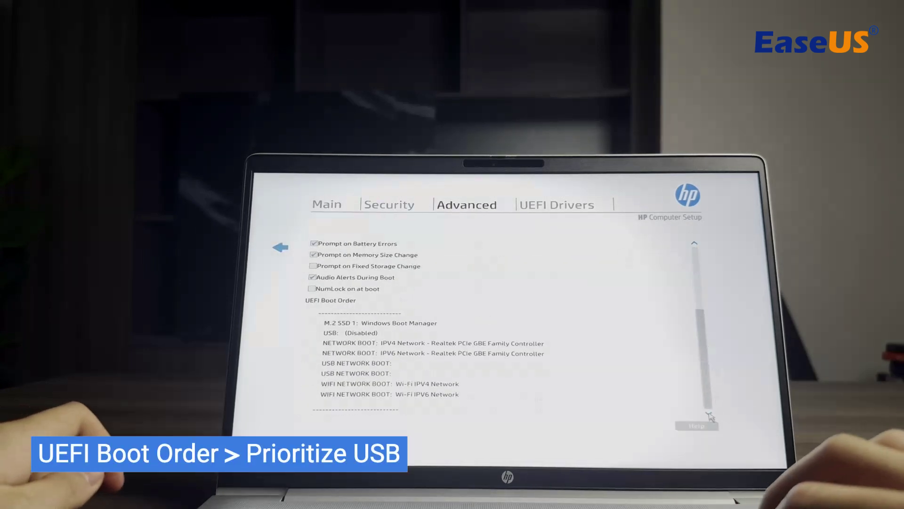
{"action": "left_click", "coordinate": [333, 334]}
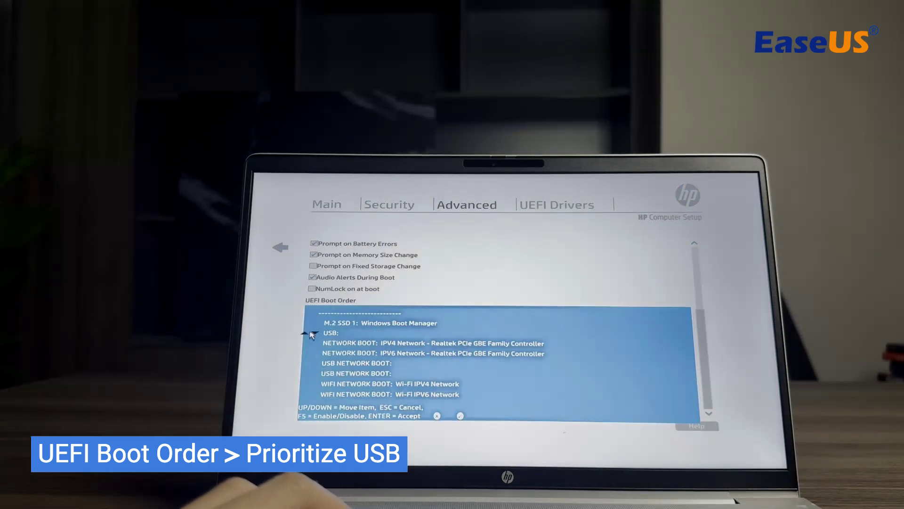
{"action": "left_click", "coordinate": [305, 333]}
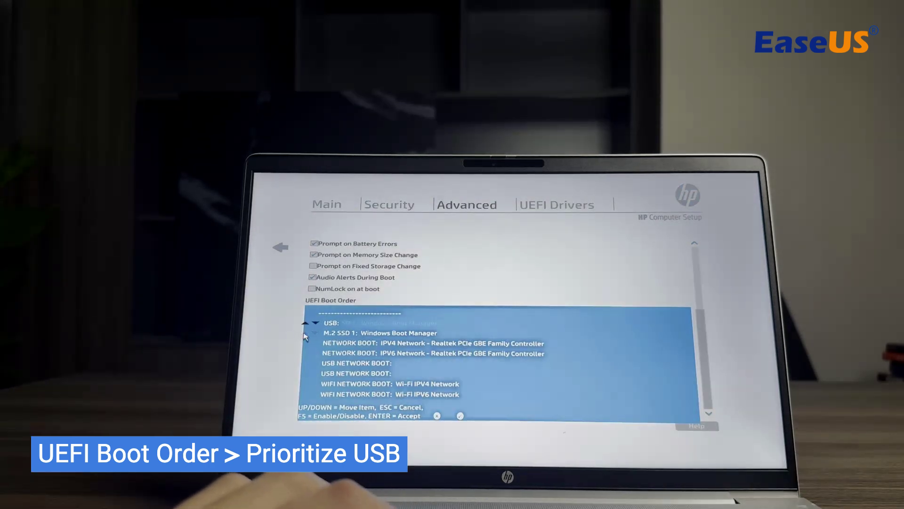
{"action": "key", "text": "Return"}
{"action": "key", "text": "Escape"}
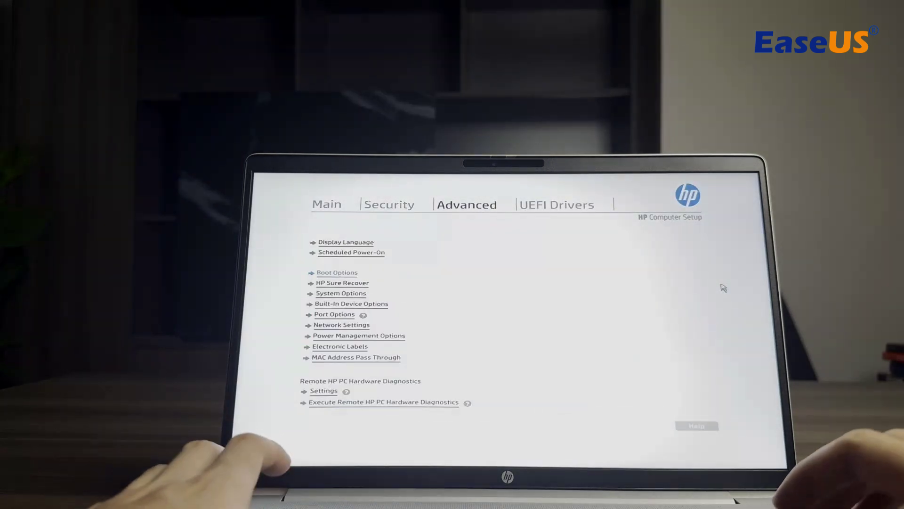
{"action": "key", "text": "Escape"}
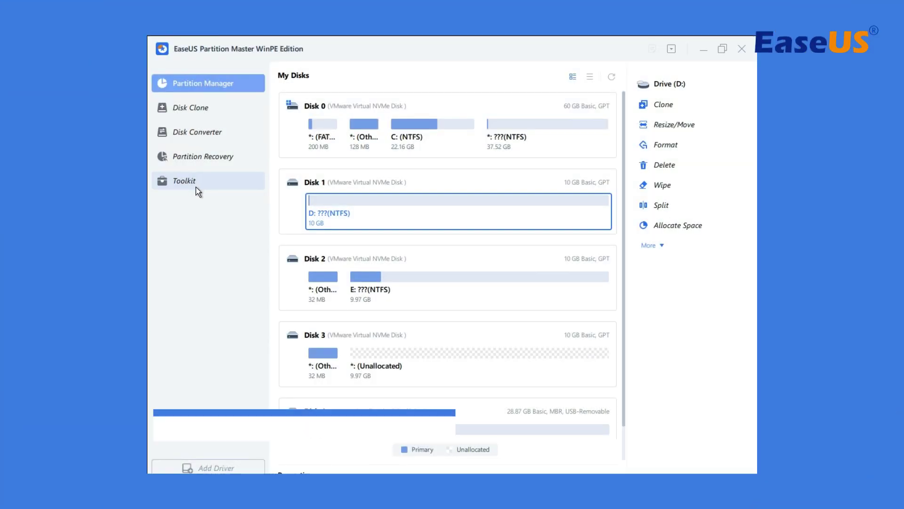
Reset & Unlock the Administrator account with Toolkit > Password Reset and confirm
{"action": "left_click", "coordinate": [196, 188]}
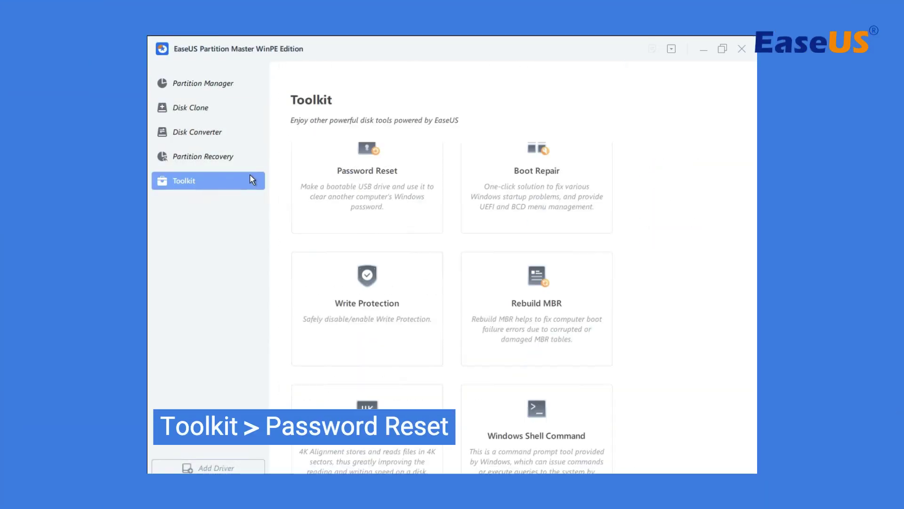
{"action": "left_click", "coordinate": [390, 197]}
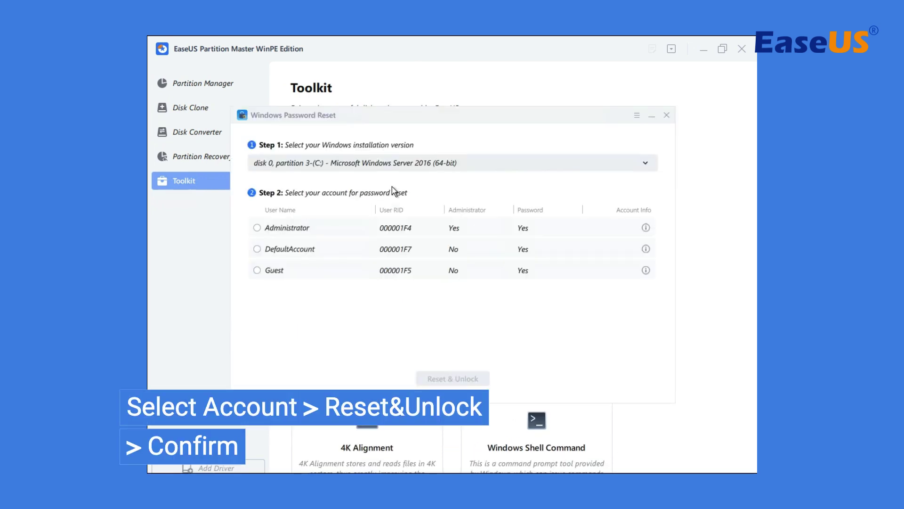
{"action": "left_click", "coordinate": [368, 232]}
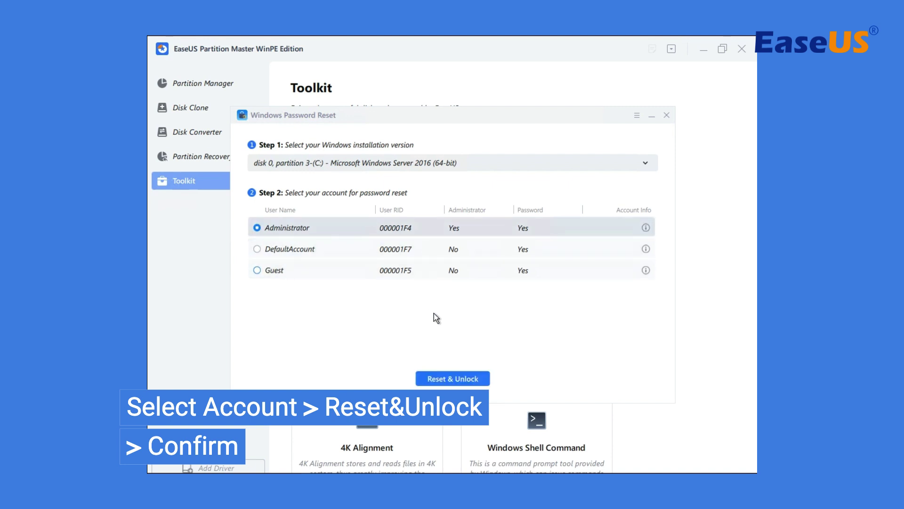
{"action": "left_click", "coordinate": [448, 380]}
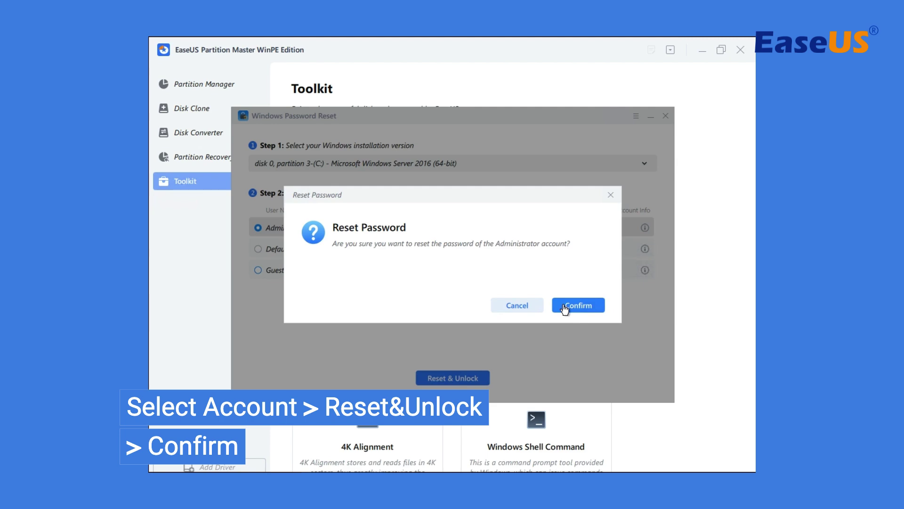
{"action": "left_click", "coordinate": [566, 308]}
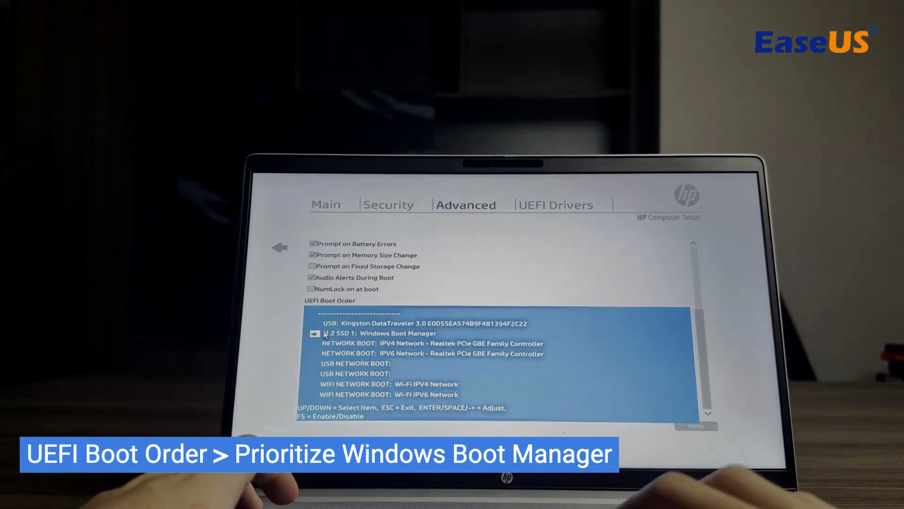
Select M.2 SSD Windows Boot Manager and move it above the USB drive
{"action": "key", "text": "Return"}
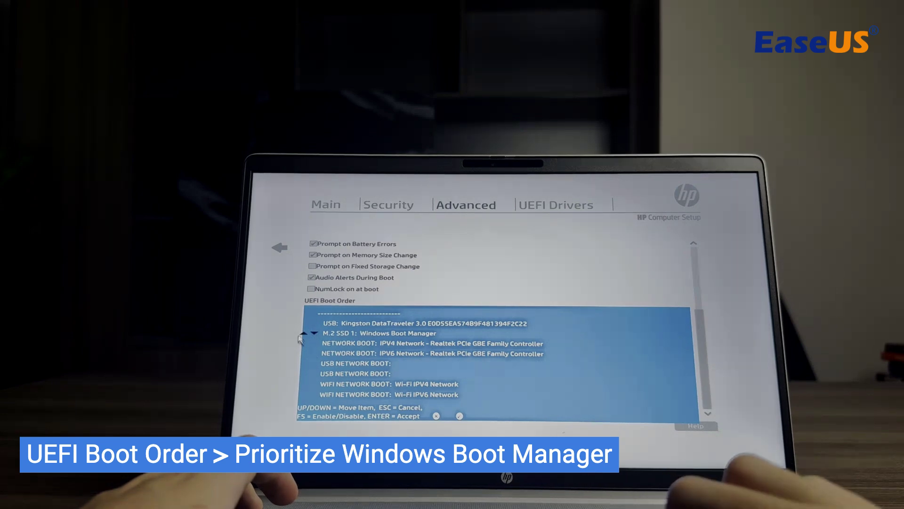
{"action": "key", "text": "Up"}
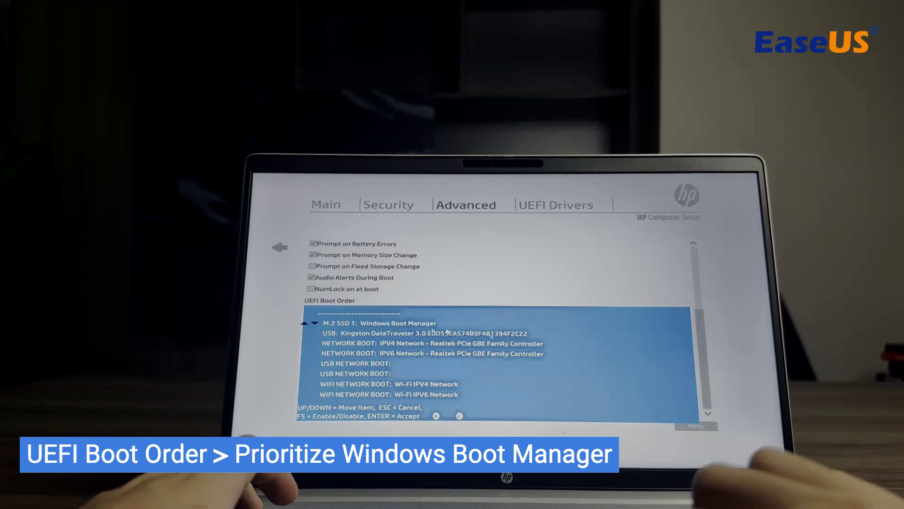